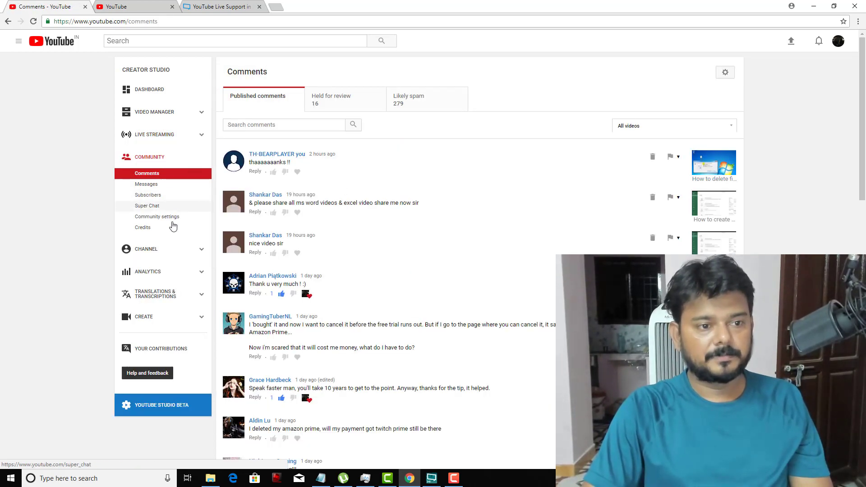
# Go to Status and features and highlight the Live streaming card showing it revoked and Disabled
pyautogui.click(160, 254)
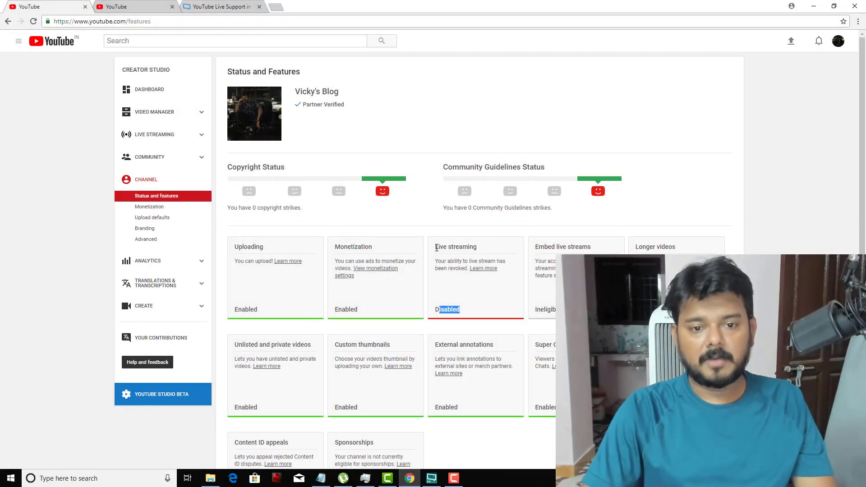
pyautogui.moveTo(436, 247); pyautogui.dragTo(502, 254)
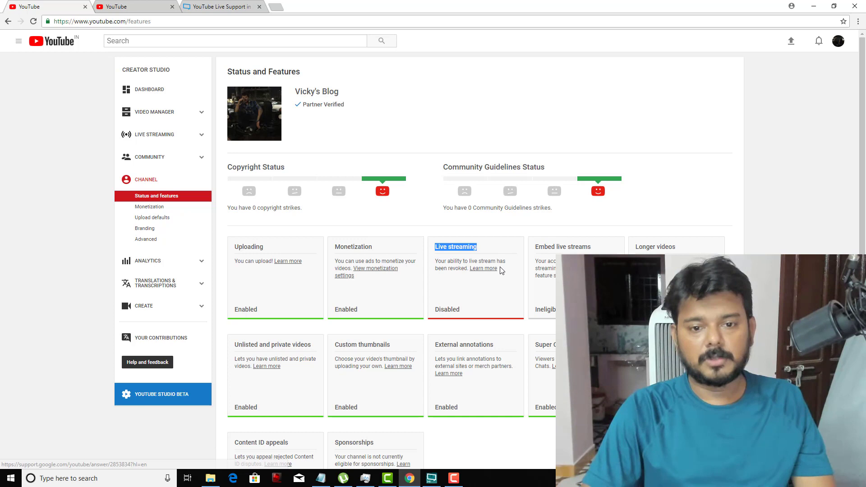
pyautogui.moveTo(453, 266); pyautogui.dragTo(426, 272)
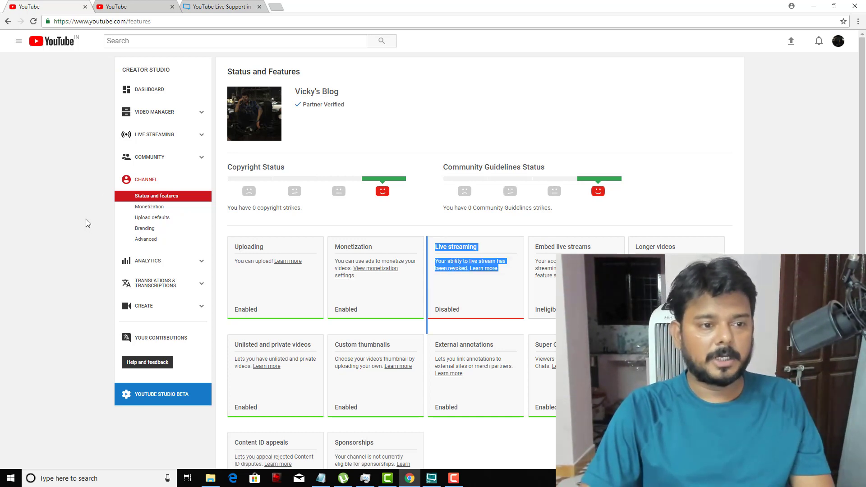
pyautogui.click(493, 298)
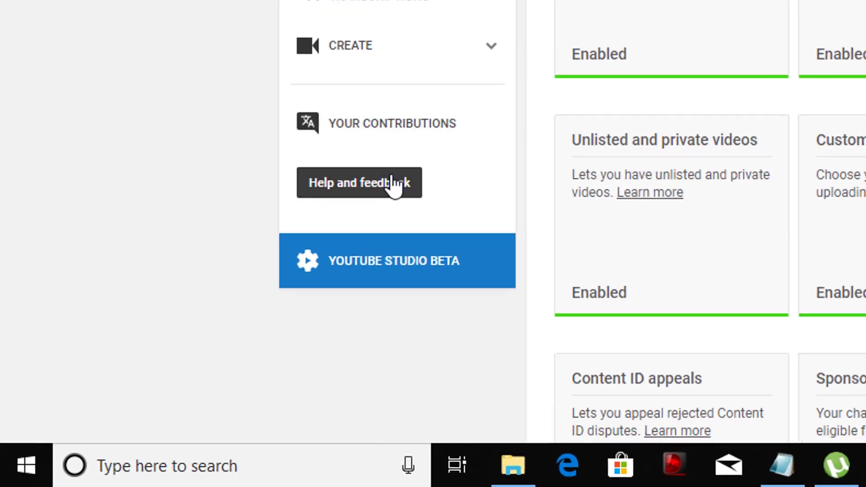
# Search the help for 'community' articles, then return to the YouTube home page
pyautogui.click(236, 304)
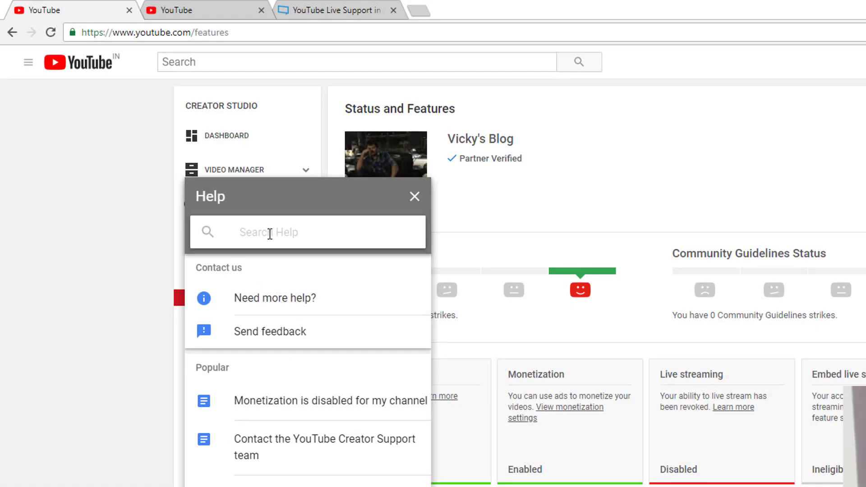
pyautogui.write('communi')
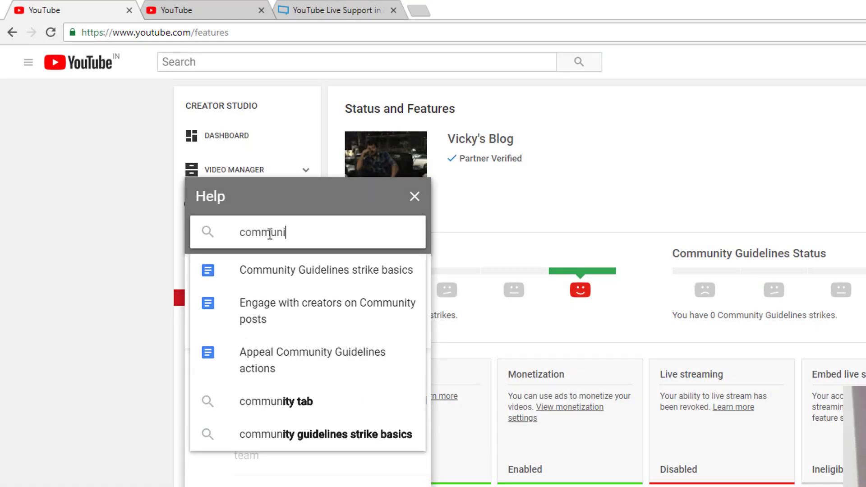
pyautogui.write('ty')
pyautogui.click(115, 191)
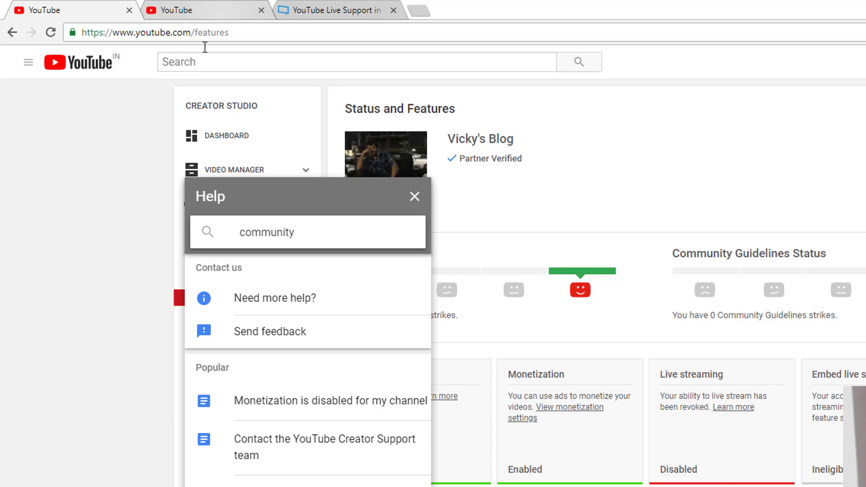
pyautogui.click(108, 64)
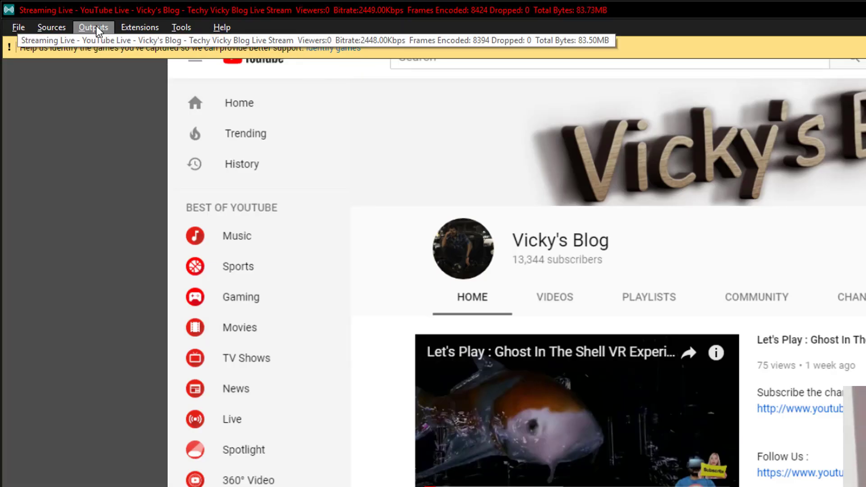
# Stop streaming to the YouTube Live output, leaving its encoding settings unchanged
pyautogui.click(88, 27)
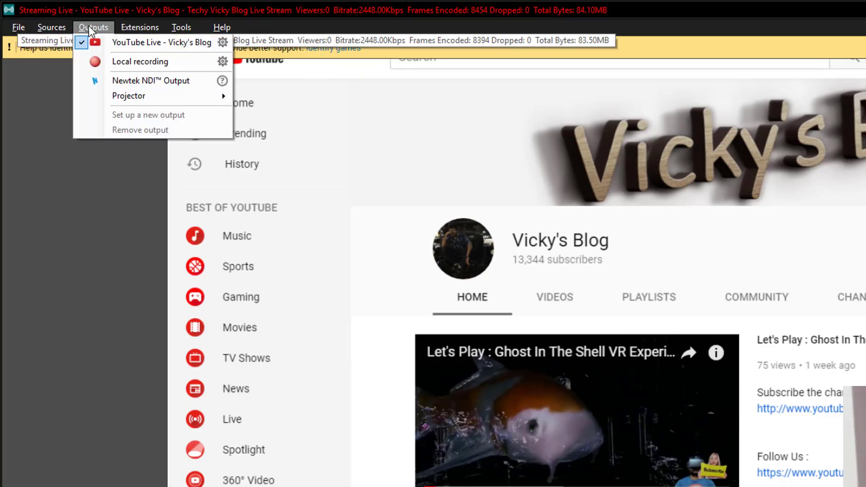
pyautogui.click(223, 41)
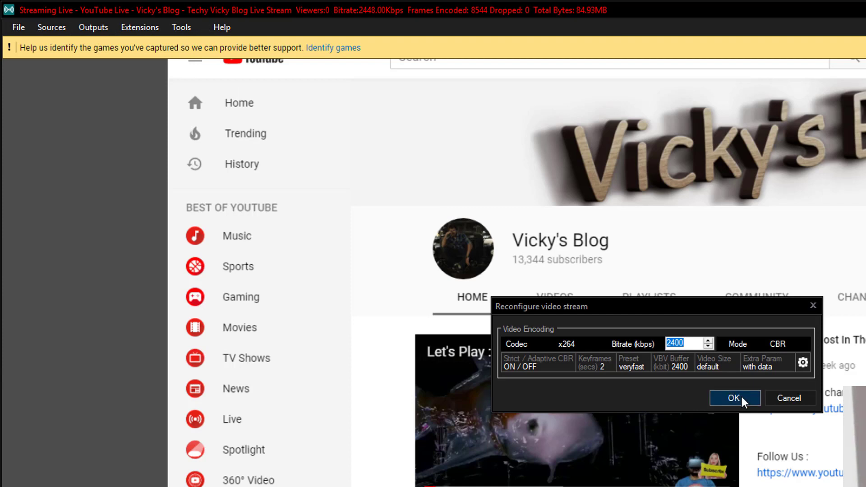
pyautogui.click(777, 397)
pyautogui.click(92, 29)
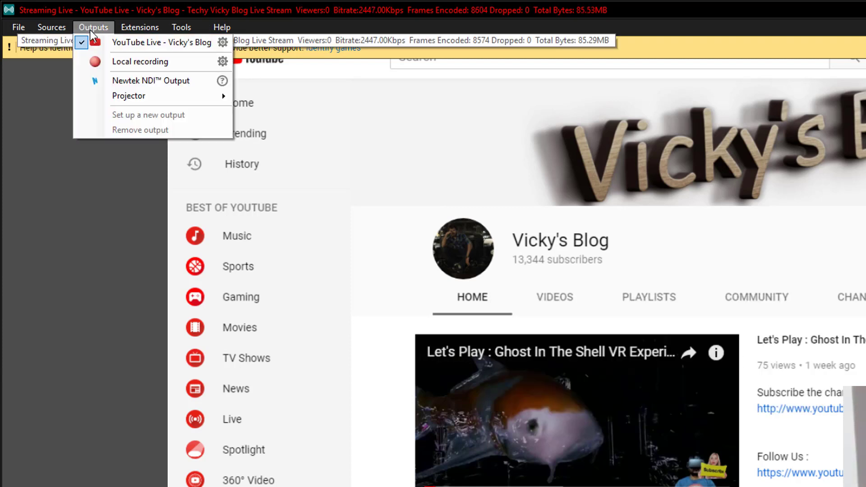
pyautogui.click(135, 42)
# Deauthorize and re-authorize the YouTube channel in the output's properties, then start broadcasting
pyautogui.click(95, 28)
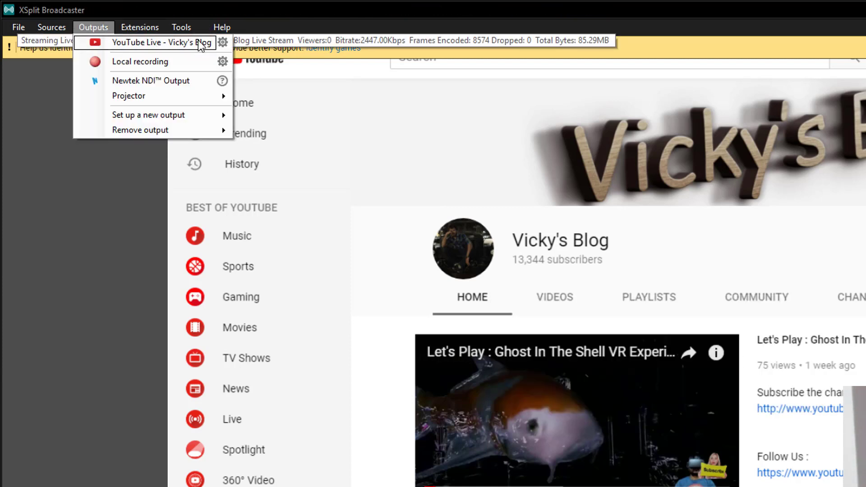
pyautogui.click(222, 42)
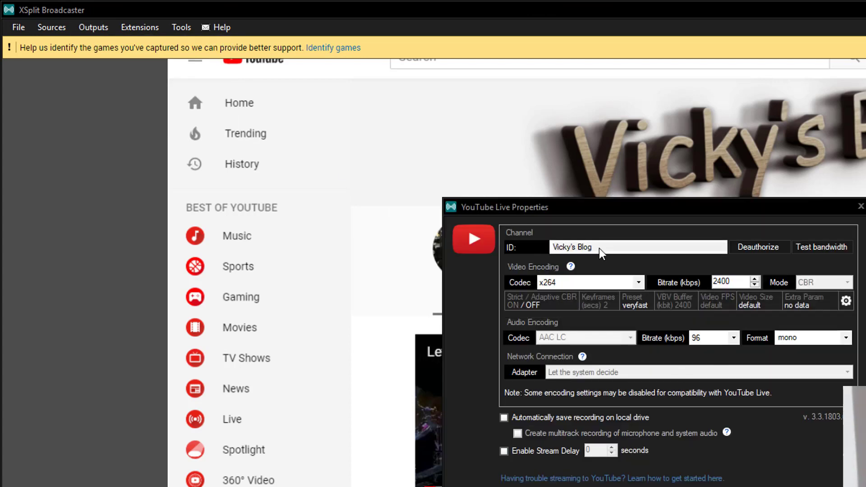
pyautogui.click(751, 246)
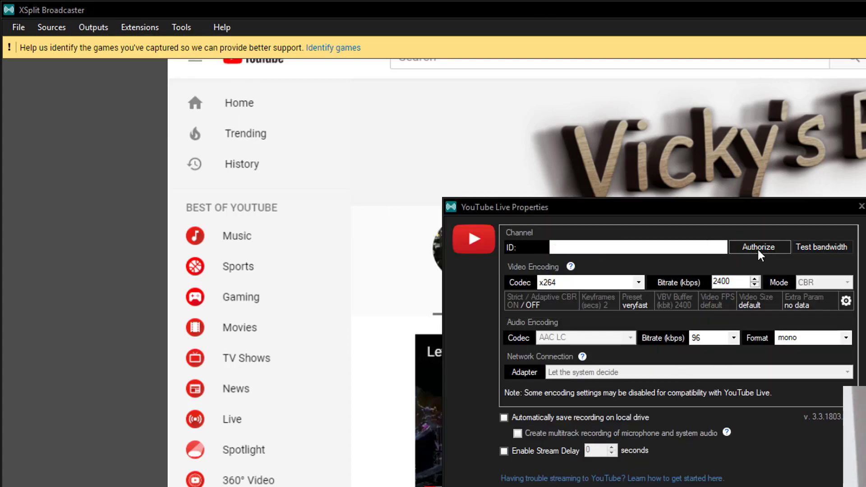
pyautogui.click(756, 247)
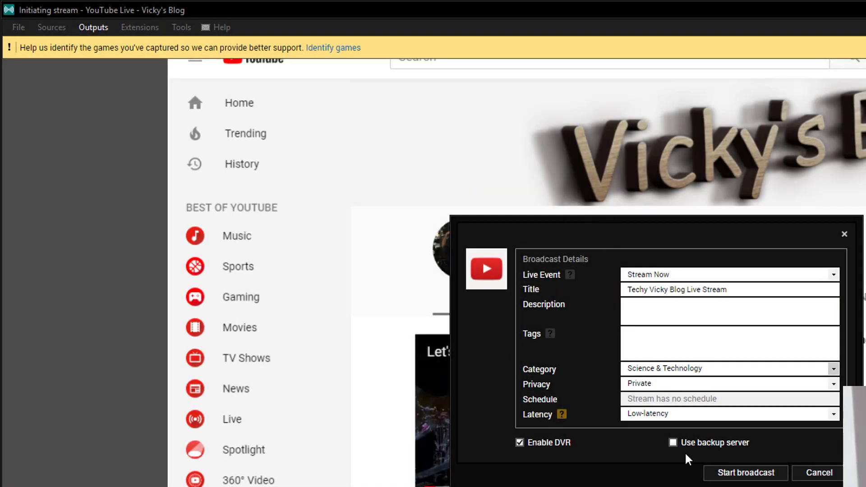
pyautogui.click(735, 472)
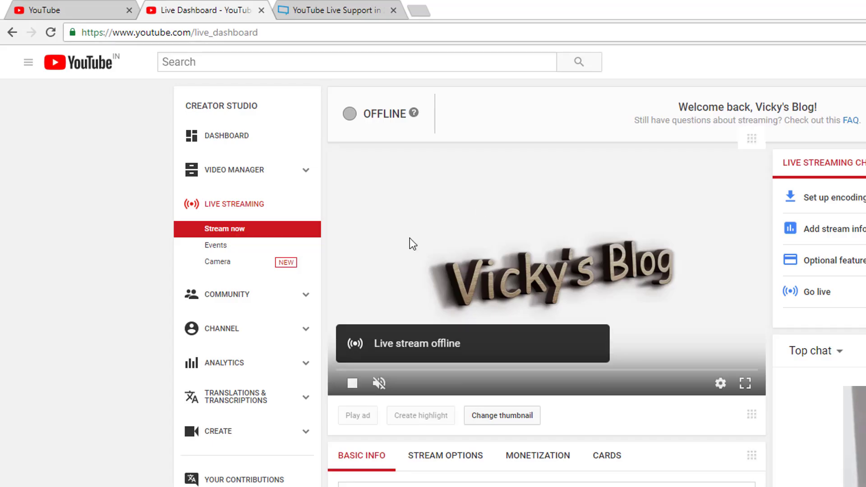
# Scroll down the offline Live Dashboard and open Help and feedback to contact support
pyautogui.scroll(-10, 349, 116)
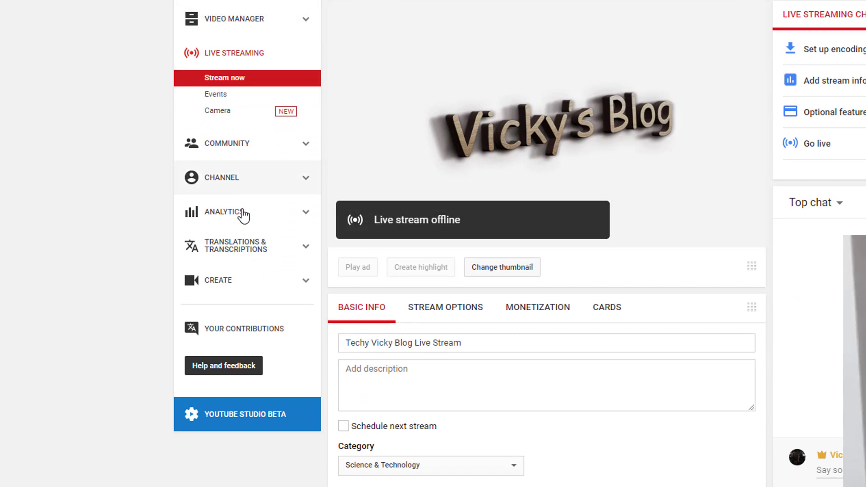
pyautogui.click(238, 371)
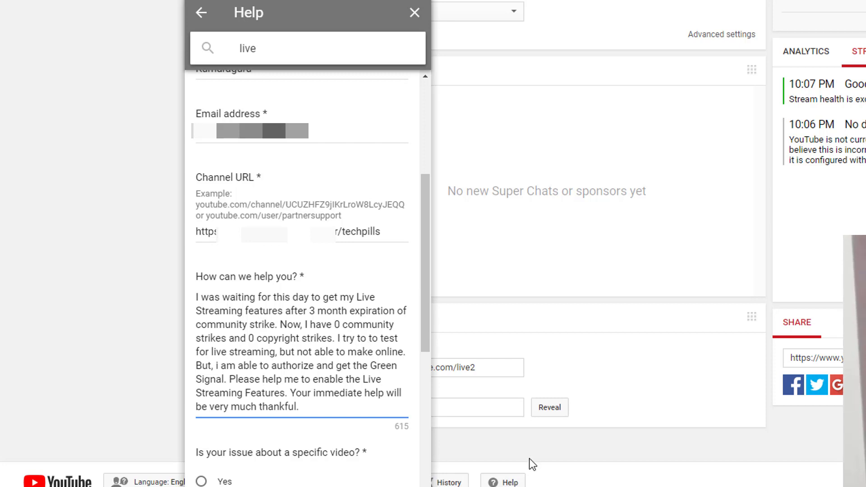
# Remove the duplicated word from the message and answer No to the specific-video and verification-badge questions
pyautogui.press('BackSpace')
pyautogui.press('BackSpace')
pyautogui.press('BackSpace')
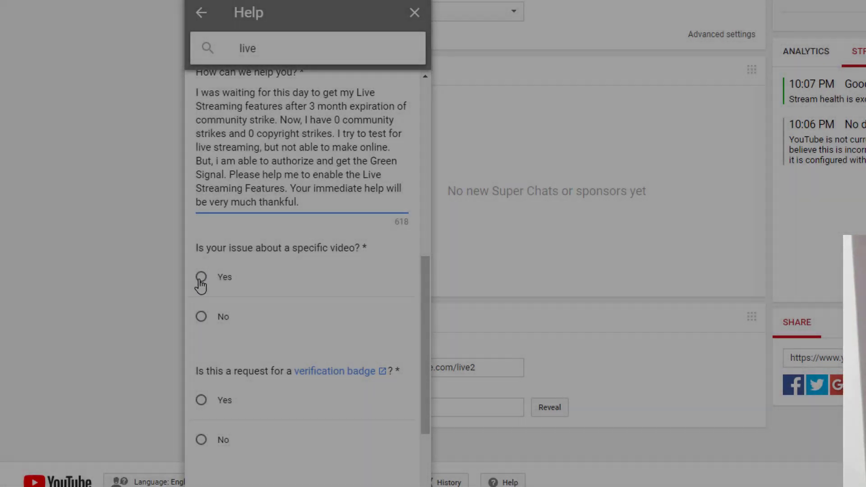
pyautogui.click(200, 281)
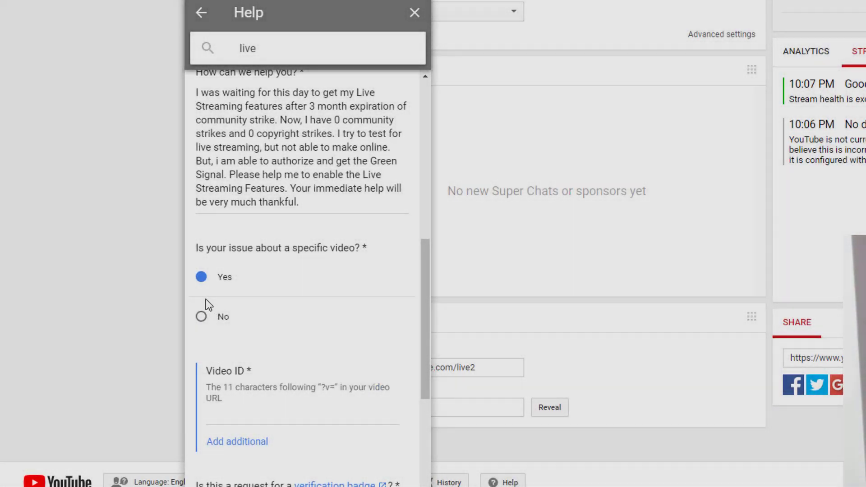
pyautogui.click(200, 317)
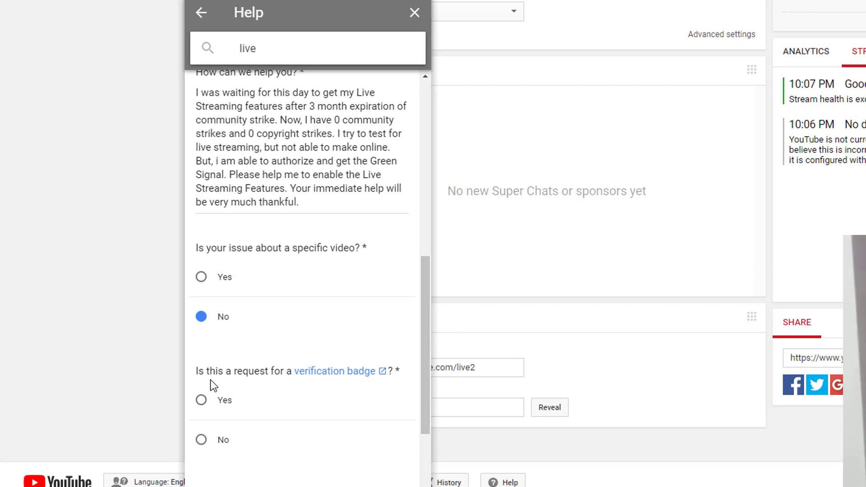
pyautogui.scroll(-2, 422, 396)
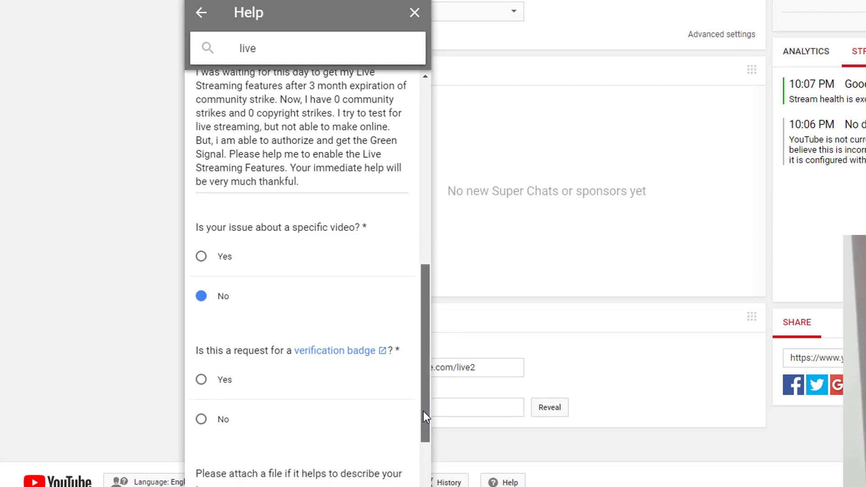
pyautogui.click(207, 350)
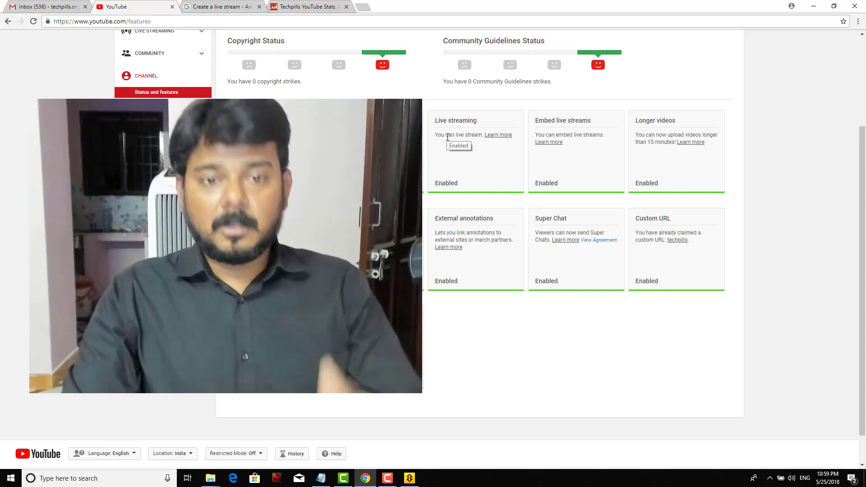
pyautogui.moveTo(434, 135); pyautogui.dragTo(479, 142)
pyautogui.click(535, 123)
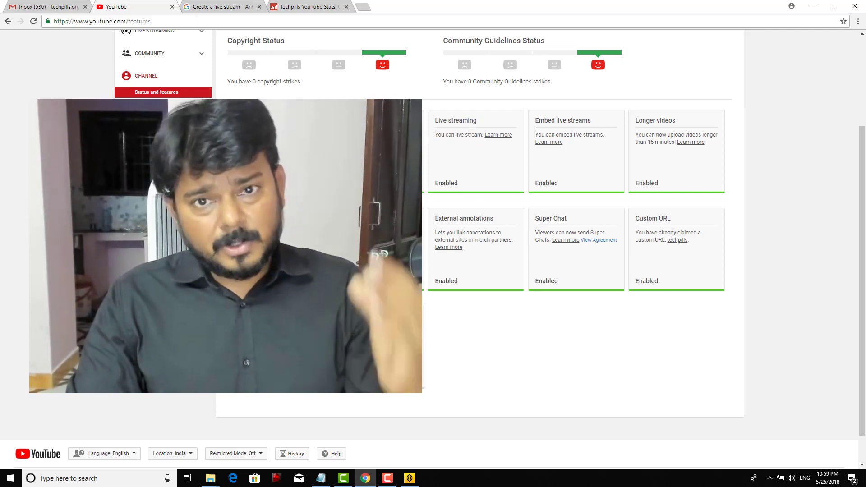
pyautogui.doubleClick(541, 120)
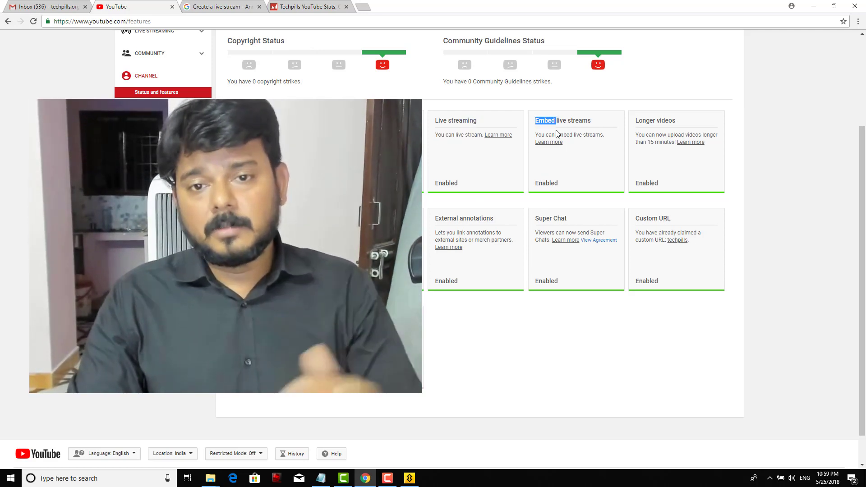